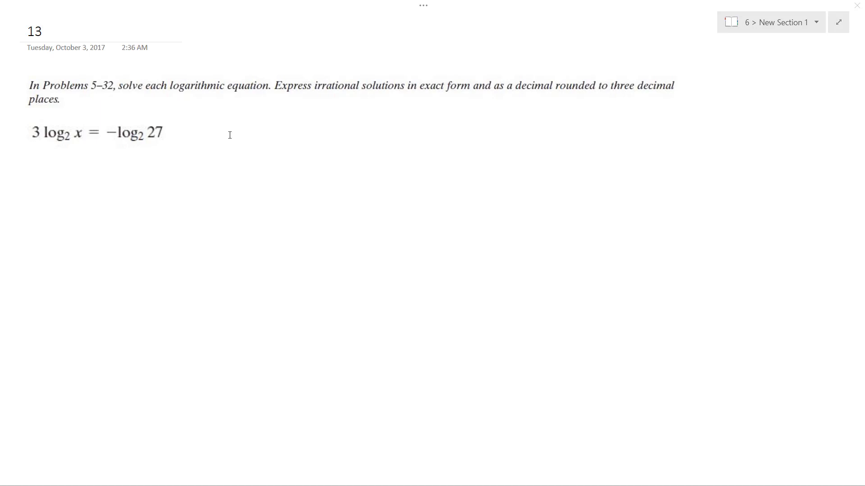
- Ink an arrow over 3 log₂ x and write log₂ x³ = beneath it
left_click(109, 144)
left_click(47, 175)
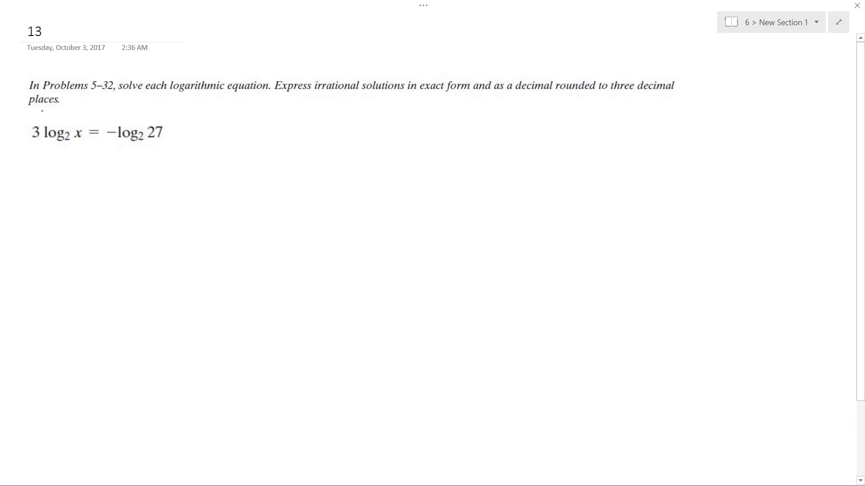
left_click_drag(40, 114, 86, 114)
mouse_move(47, 170)
left_mouse_down()
mouse_move(65, 215)
mouse_move(96, 194)
mouse_move(84, 196)
left_mouse_up()
mouse_move(99, 164)
left_mouse_down()
mouse_move(102, 176)
mouse_move(149, 191)
mouse_move(161, 184)
left_mouse_up()
- Ink an arrow over −log₂ 27 and write log₂ 27⁻¹ on the right side
mouse_move(173, 181)
left_mouse_down()
mouse_move(169, 207)
mouse_move(155, 203)
left_mouse_up()
left_click_drag(111, 124, 174, 108)
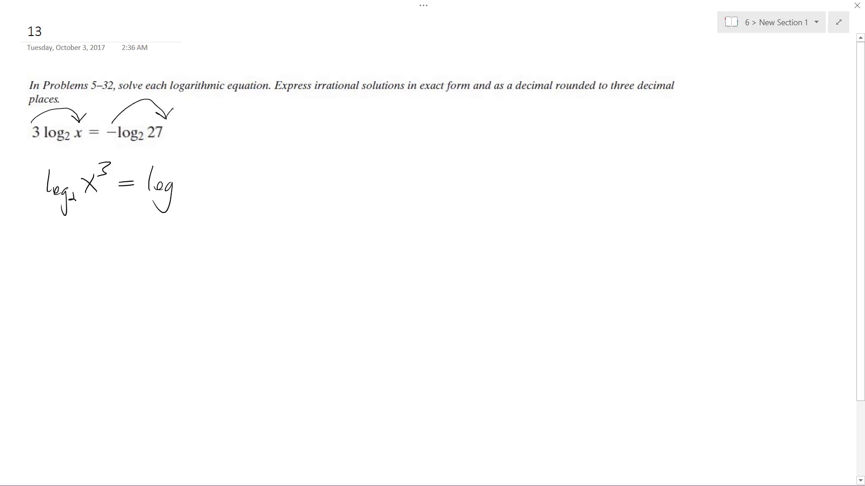
left_click_drag(179, 187, 192, 198)
left_click_drag(196, 166, 224, 183)
left_click_drag(251, 139, 253, 156)
- Strike through both log₂ terms and write x³ = 27⁻¹ below
left_click_drag(36, 215, 73, 187)
left_click_drag(140, 211, 191, 186)
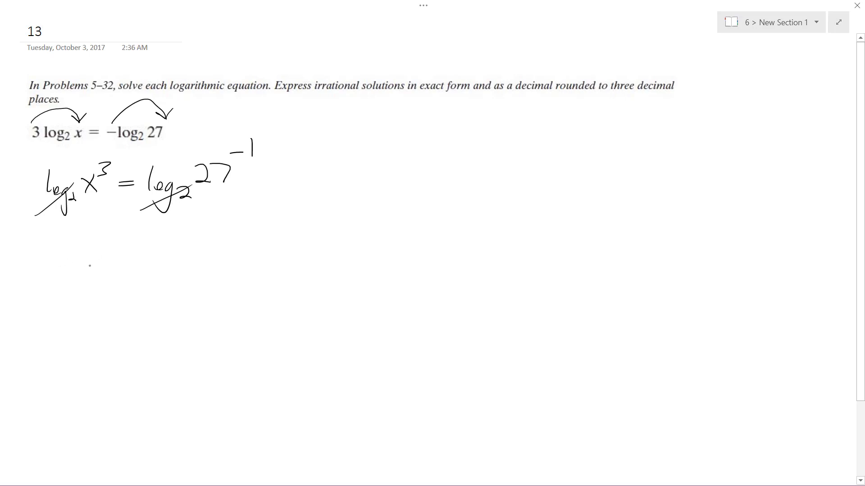
mouse_move(82, 262)
left_mouse_down()
mouse_move(98, 279)
mouse_move(84, 278)
left_mouse_up()
mouse_move(110, 238)
left_mouse_down()
mouse_move(112, 253)
mouse_move(159, 273)
left_mouse_up()
left_click_drag(139, 265, 216, 273)
left_click_drag(225, 232, 239, 234)
left_click_drag(256, 219, 256, 235)
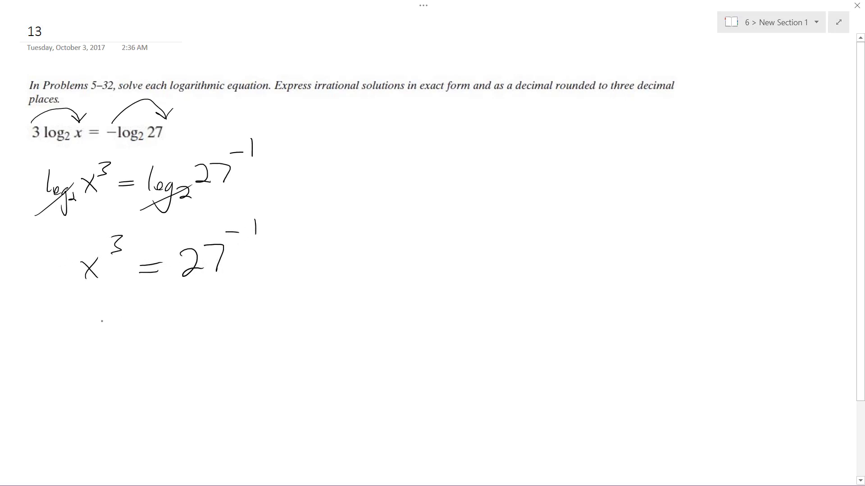
- Write x³ = 1/27 on the next line
mouse_move(83, 322)
left_mouse_down()
mouse_move(100, 341)
mouse_move(87, 343)
left_mouse_up()
mouse_move(110, 305)
left_mouse_down()
mouse_move(114, 322)
mouse_move(152, 334)
left_mouse_up()
left_click_drag(197, 292, 197, 309)
mouse_move(184, 319)
left_mouse_down()
mouse_move(210, 318)
mouse_move(197, 349)
mouse_move(212, 347)
left_mouse_up()
- Bracket x³ and 1/27 and raise each side to the 1/3 power
left_click_drag(72, 303, 81, 348)
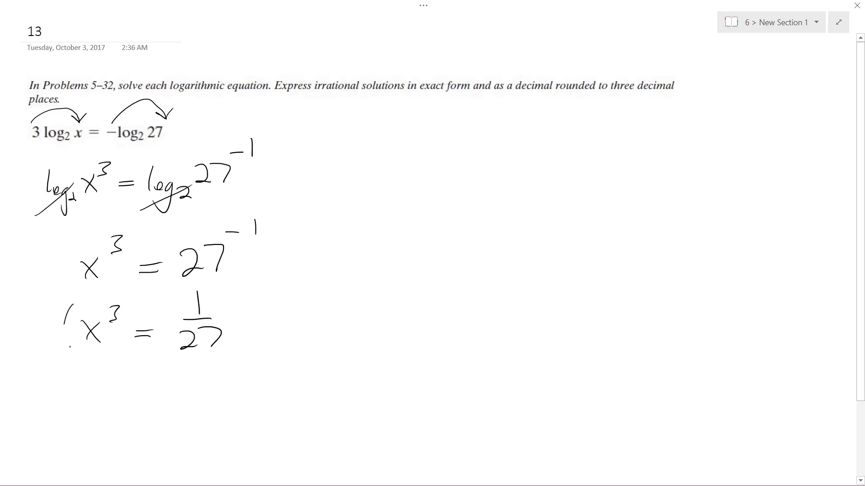
left_click_drag(102, 291, 104, 352)
left_click_drag(126, 277, 128, 290)
mouse_move(124, 295)
left_mouse_down()
mouse_move(138, 295)
mouse_move(127, 314)
left_mouse_up()
left_click_drag(174, 291, 171, 351)
left_click_drag(215, 290, 204, 358)
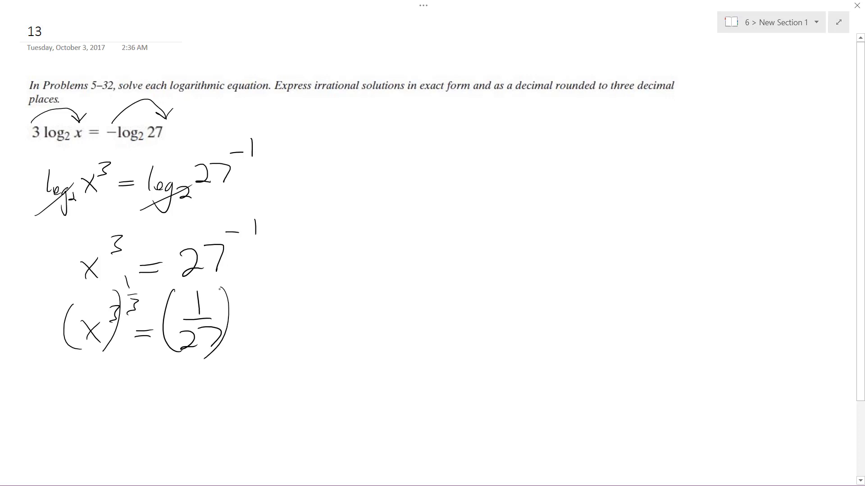
left_click_drag(237, 267, 241, 277)
mouse_move(235, 288)
left_mouse_down()
mouse_move(247, 287)
mouse_move(238, 314)
left_mouse_up()
- Write the final answer x = 1/3 underneath
left_click_drag(80, 402, 98, 428)
mouse_move(99, 399)
left_mouse_down()
mouse_move(86, 430)
mouse_move(139, 410)
left_mouse_up()
left_click_drag(175, 373, 177, 398)
left_click_drag(167, 405, 192, 404)
left_click_drag(171, 415, 168, 439)
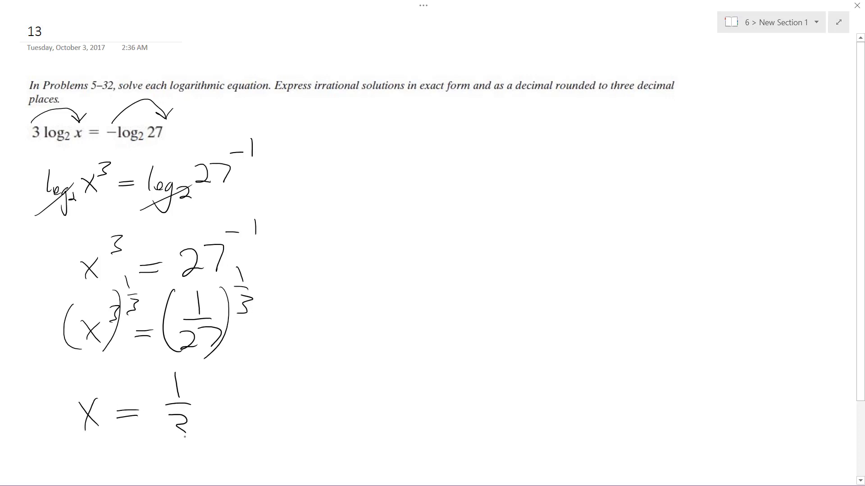